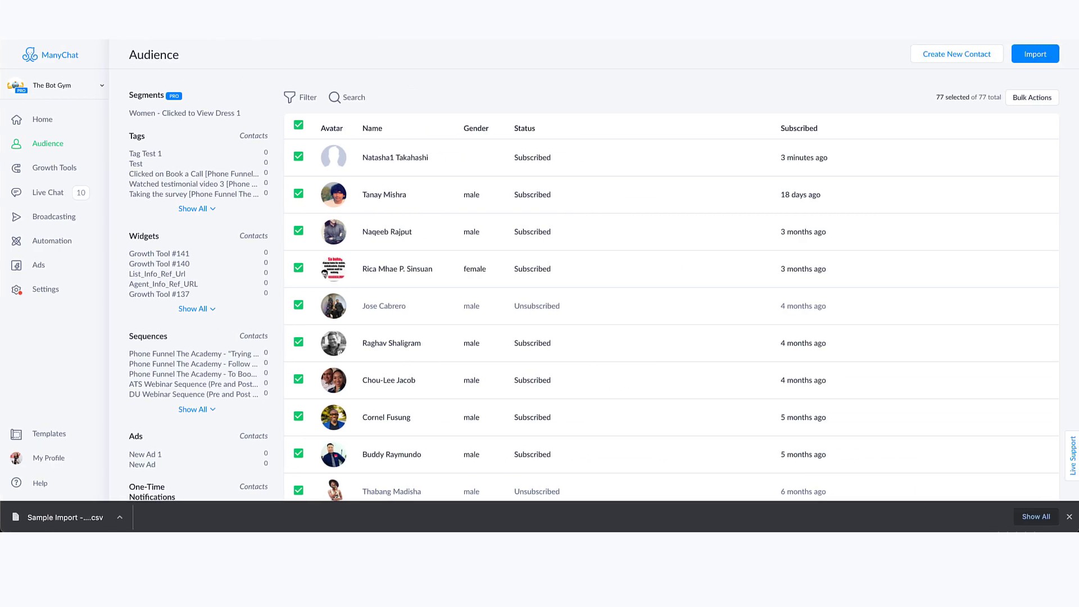
Step: Open the Bulk Actions menu for the 77 selected contacts and scroll down to Export PSIDs
left_click(1001, 98)
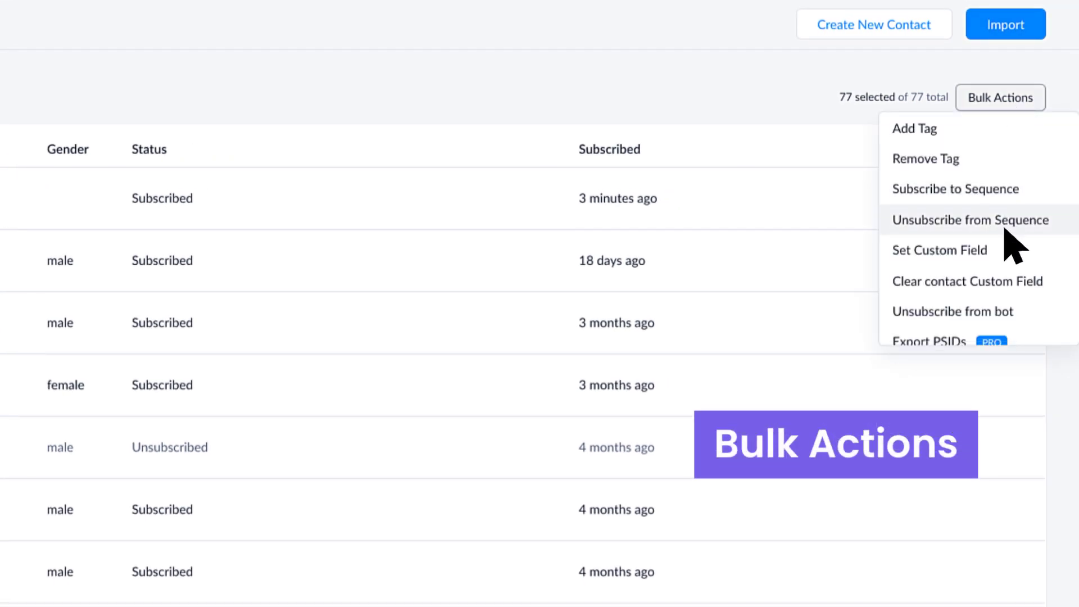
scroll(1006, 236, "down", 1)
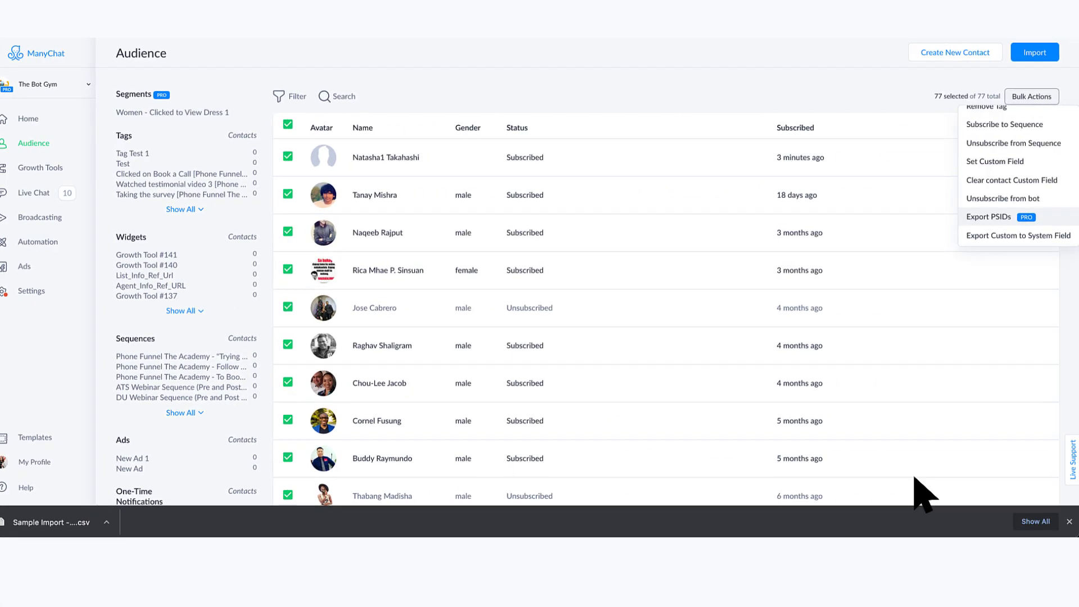
Step: Export the selected contacts' PSIDs and download the result as a .csv file
left_click(1038, 232)
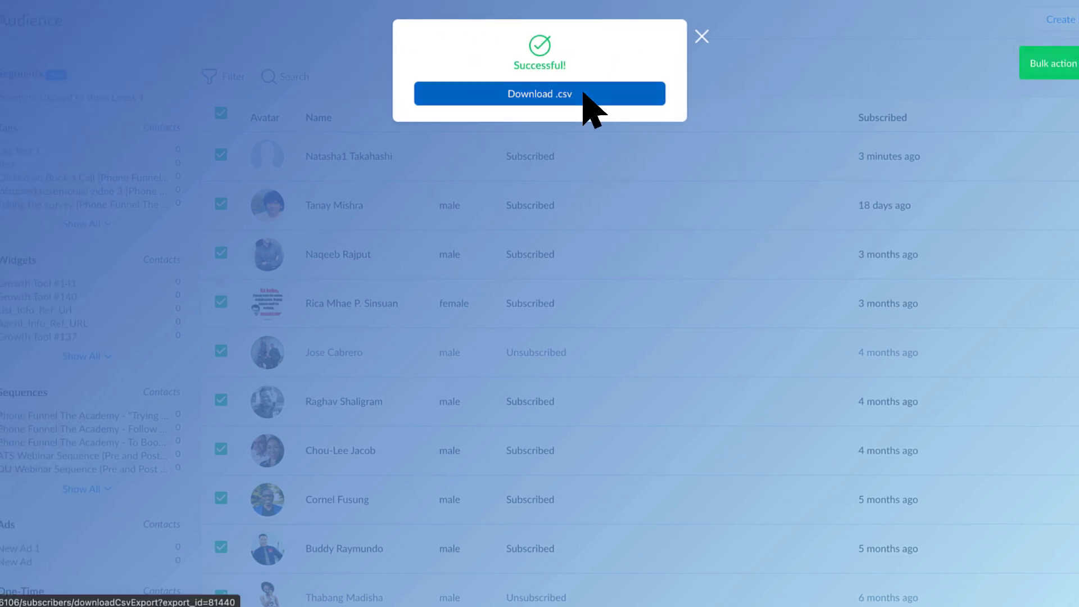
left_click(584, 94)
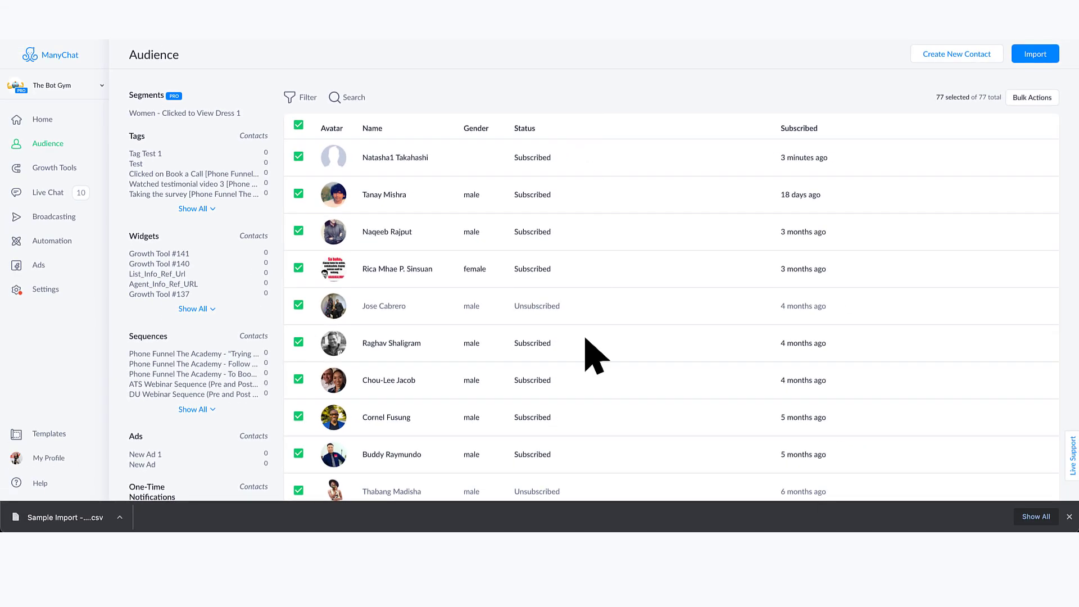
left_click(70, 242)
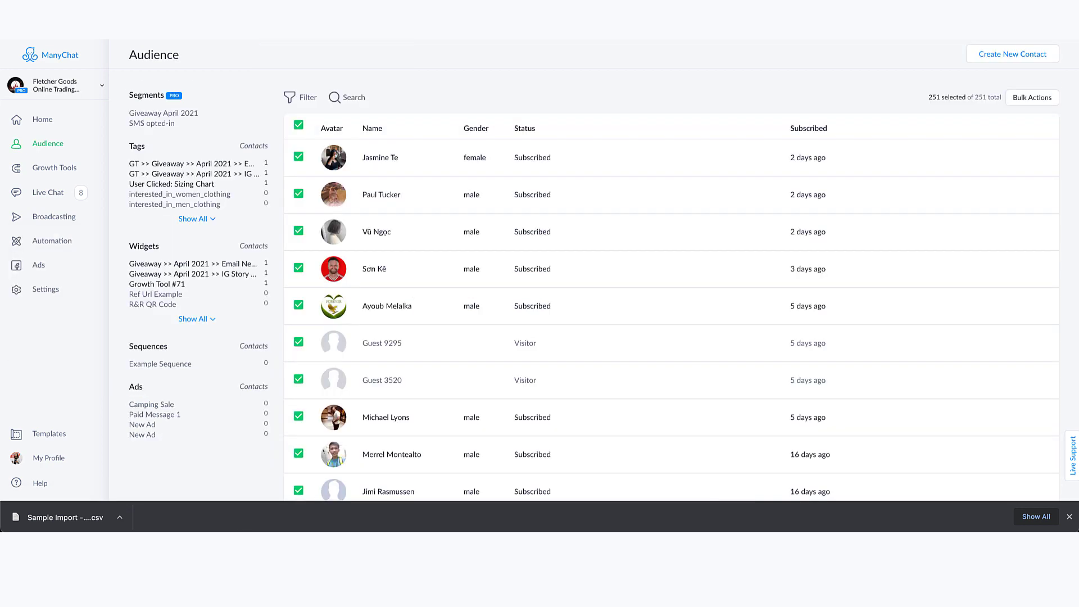
Step: Create an empty flow named 'Test Broadcast' from Automation > Flows
left_click(73, 241)
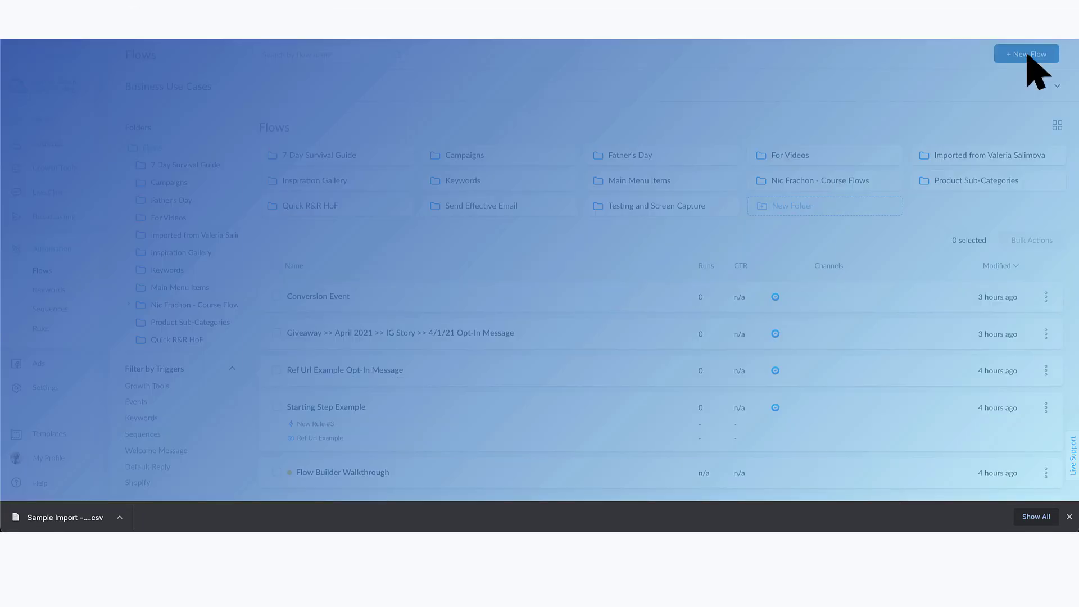
left_click(1027, 54)
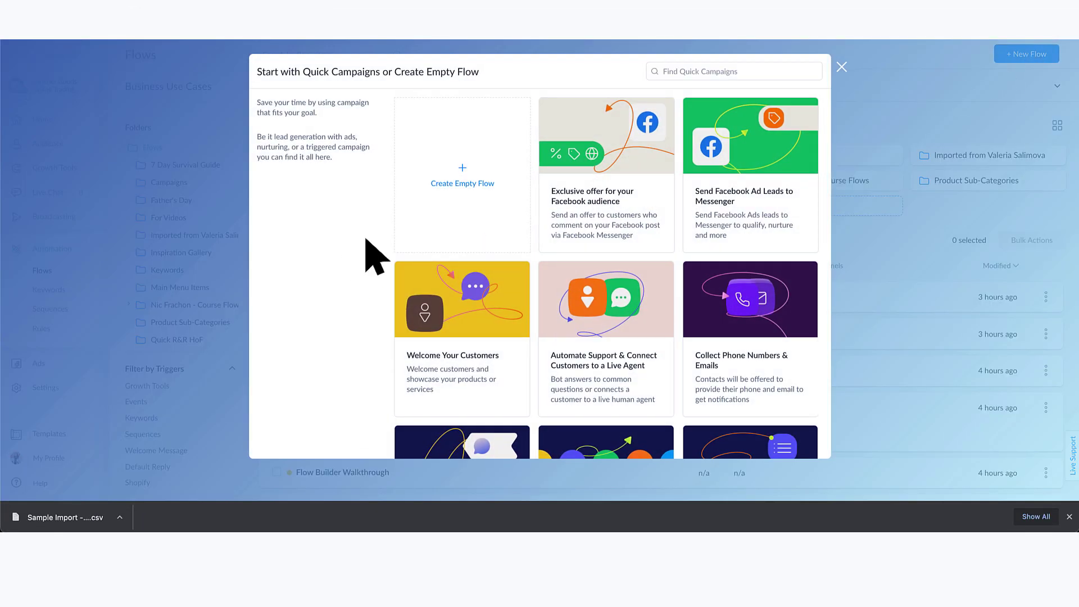
left_click(449, 181)
type("Test Broadcast")
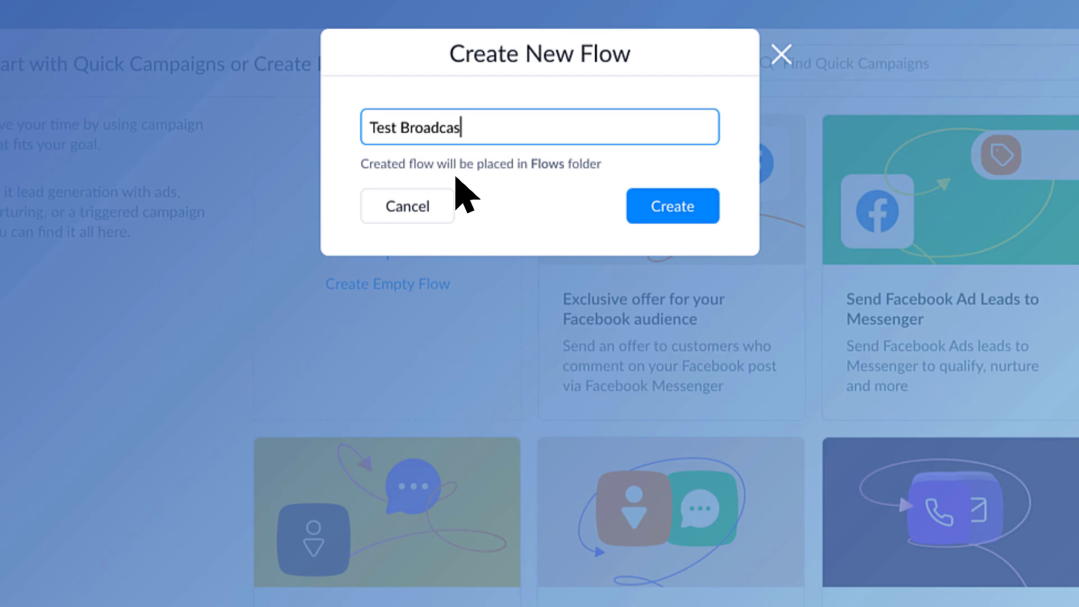
key("Return")
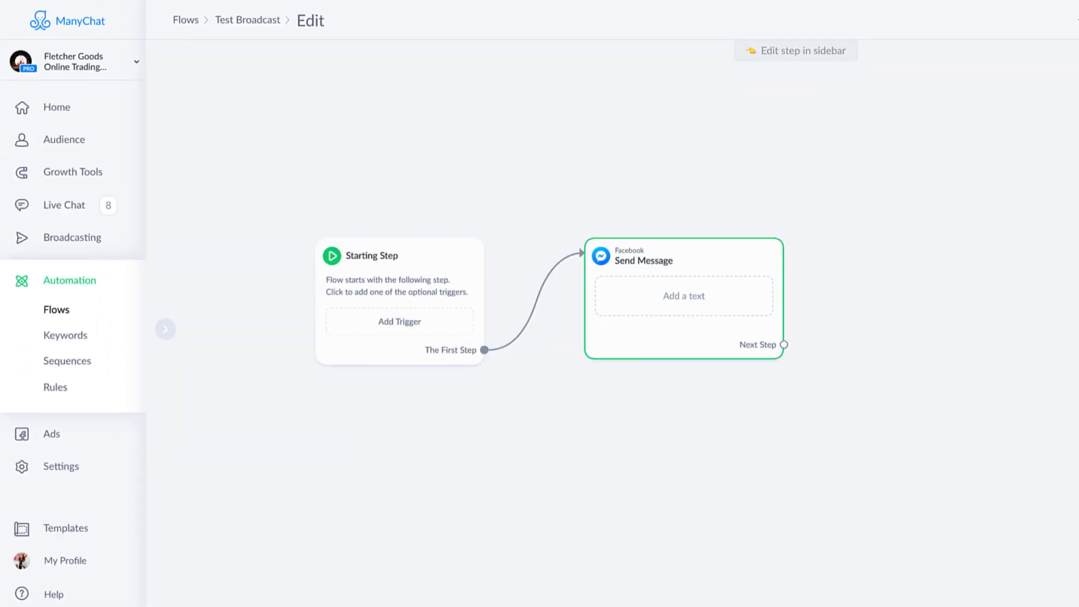
Step: Add an Actions step after Send Message using the Google Sheets Insert Row action
left_click_drag(784, 345, 848, 239)
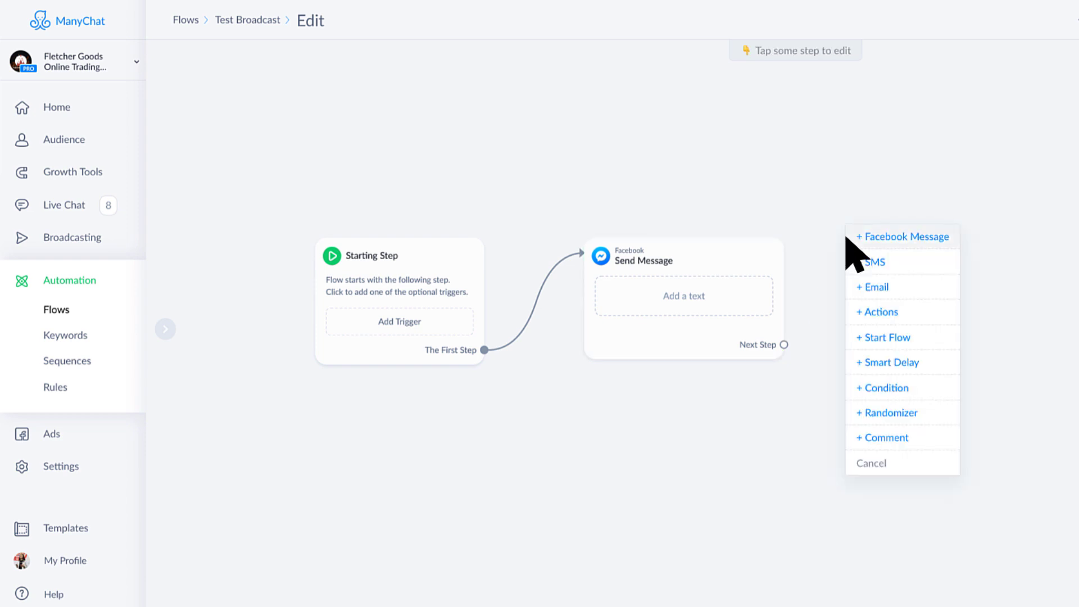
left_click(910, 311)
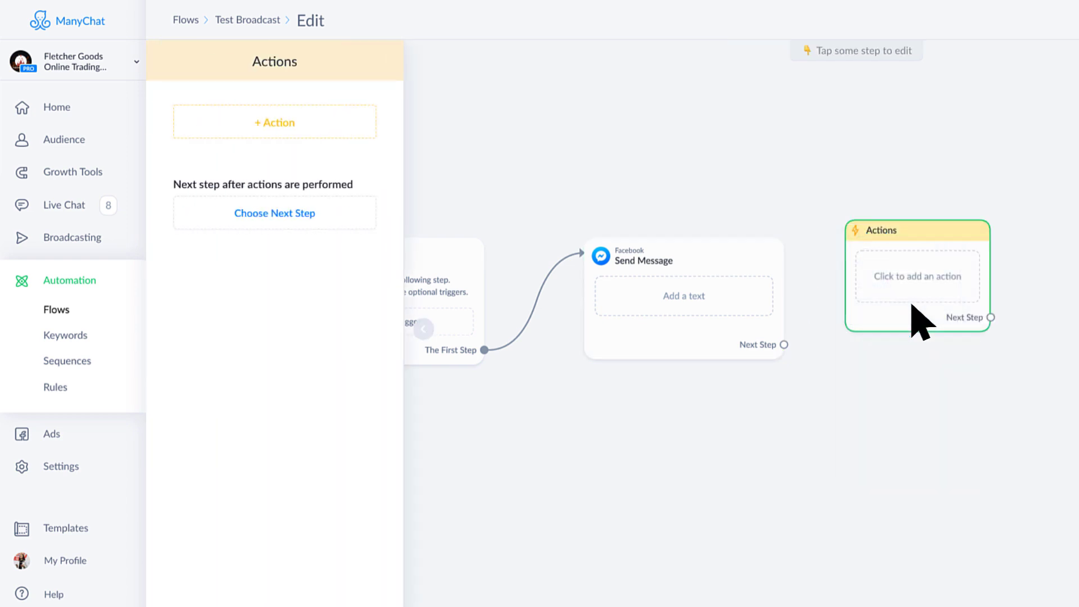
left_click(304, 126)
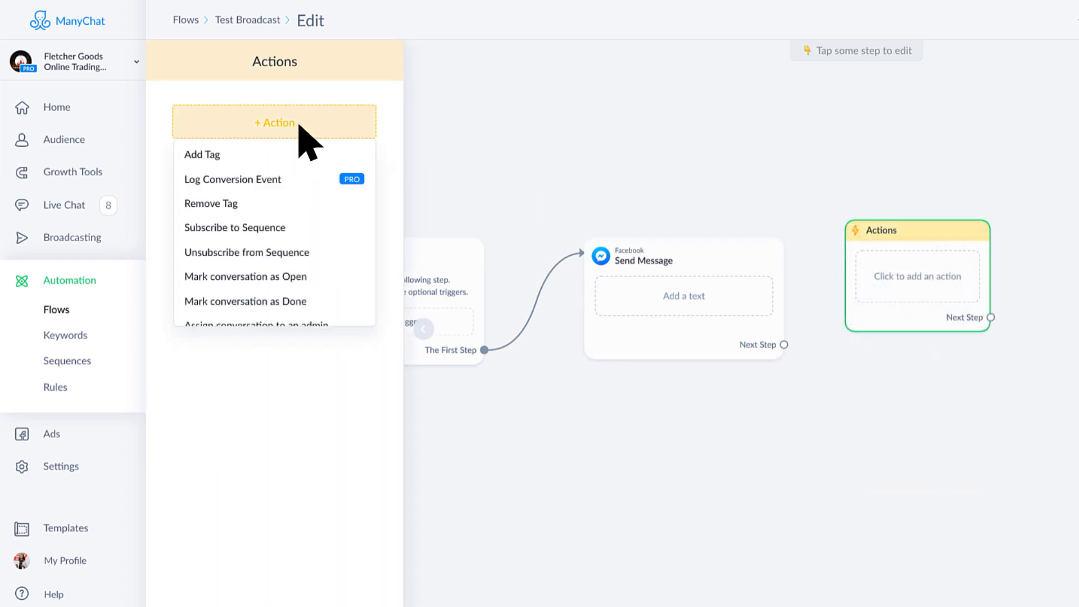
scroll(307, 236, "down", 4)
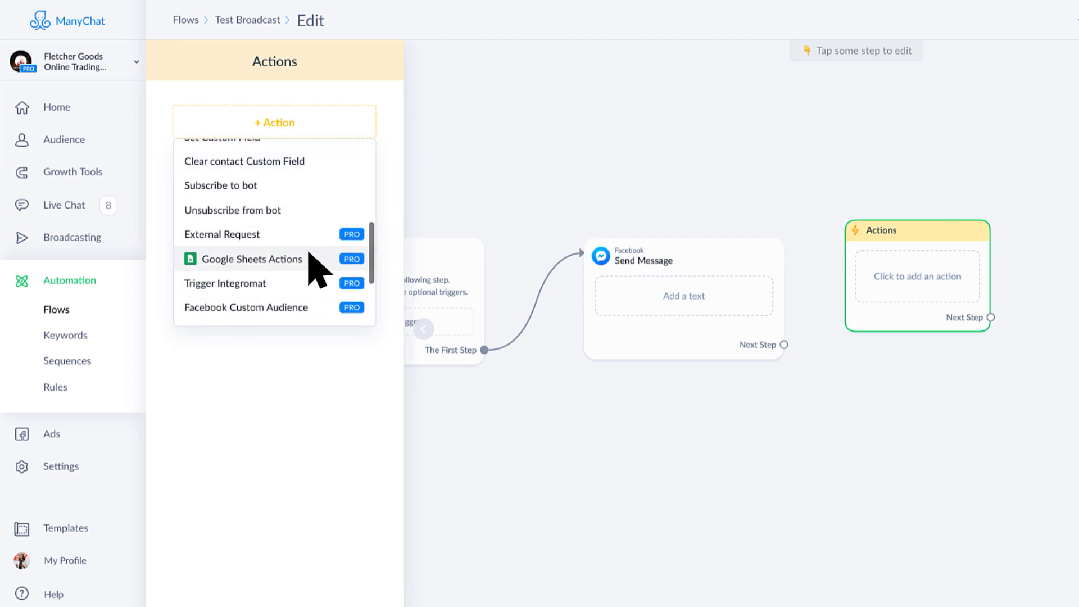
left_click(317, 260)
left_click(241, 140)
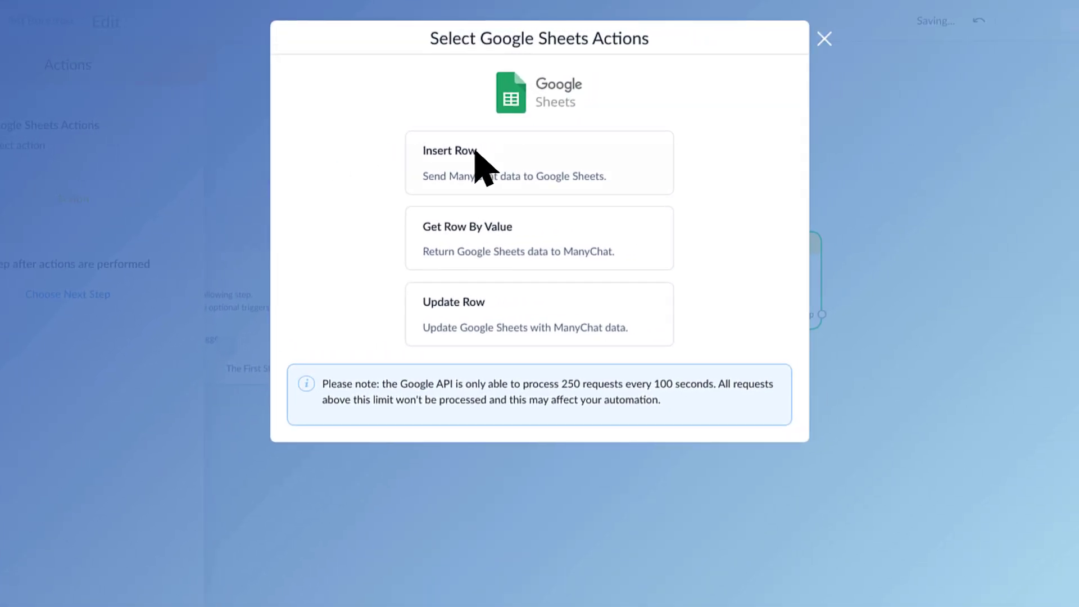
left_click(619, 159)
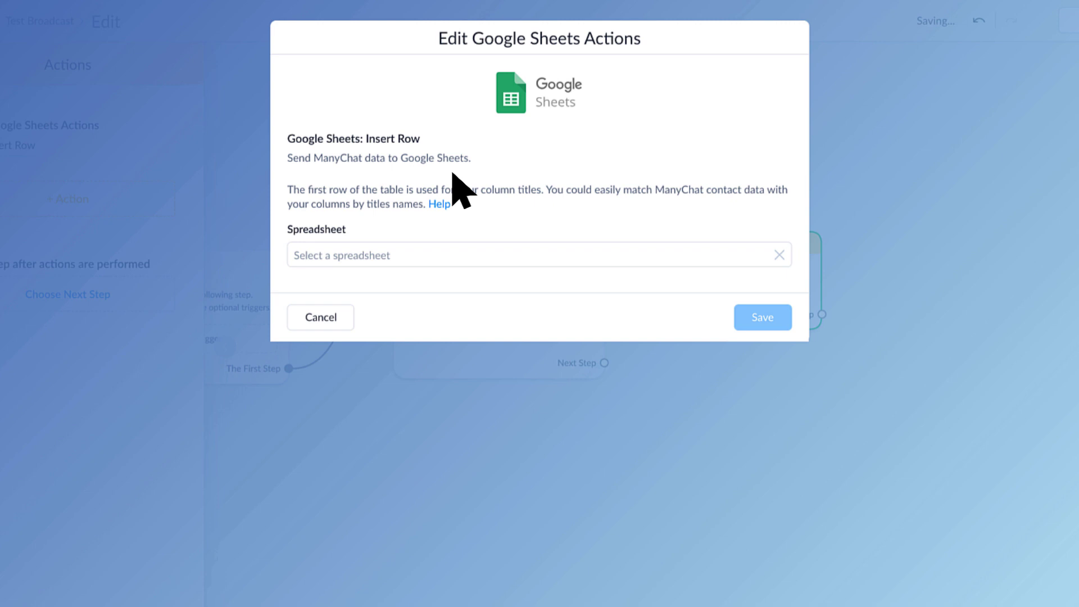
Step: Target the Test spreadsheet's Sheet1, mapping First Name to First and Last Name to Last, and save
left_click(419, 254)
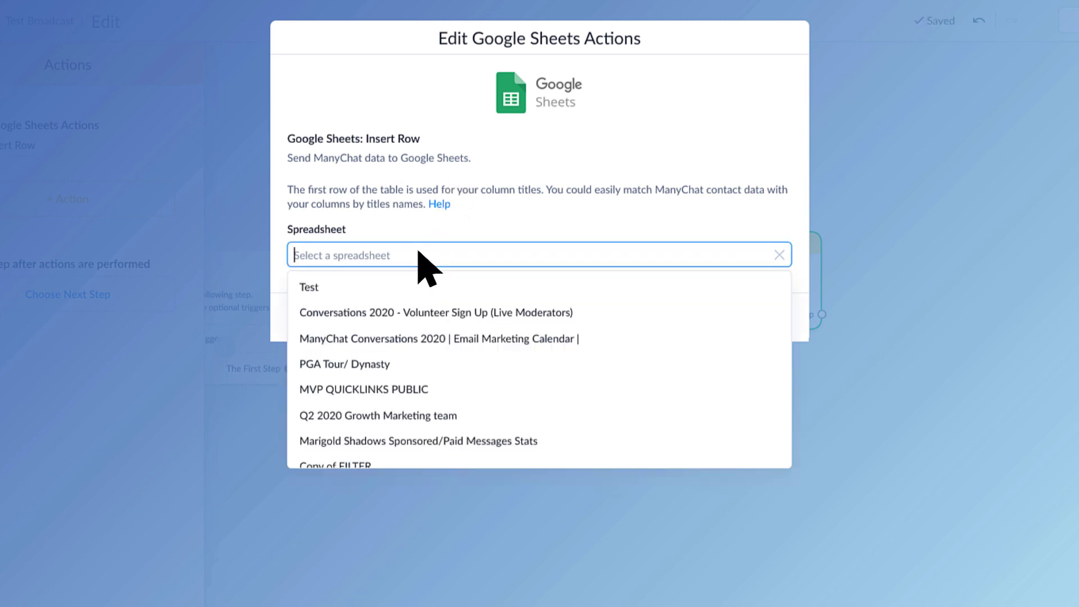
left_click(409, 286)
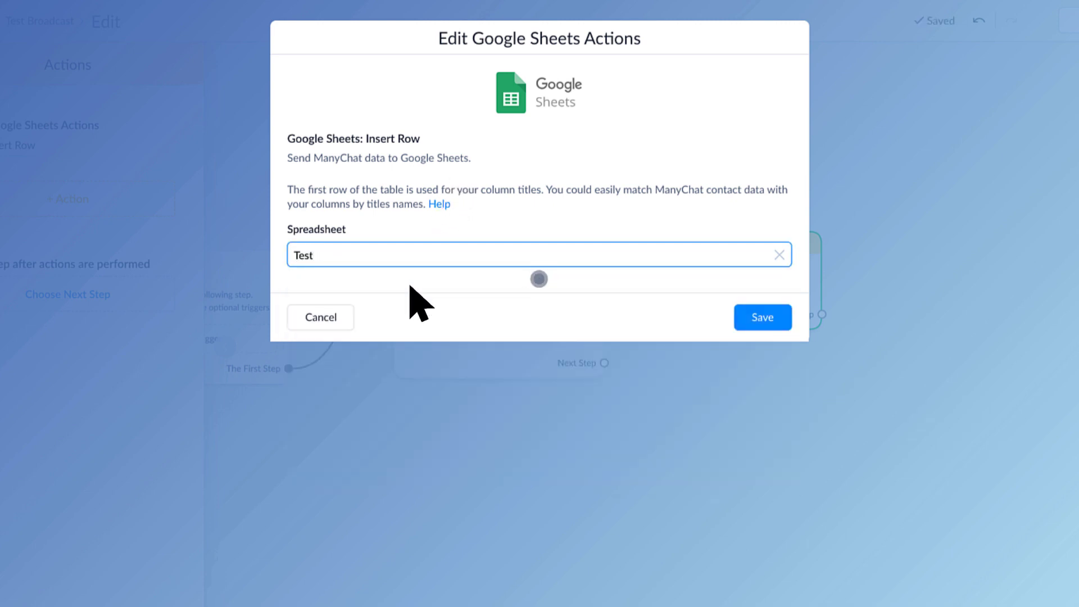
left_click(410, 313)
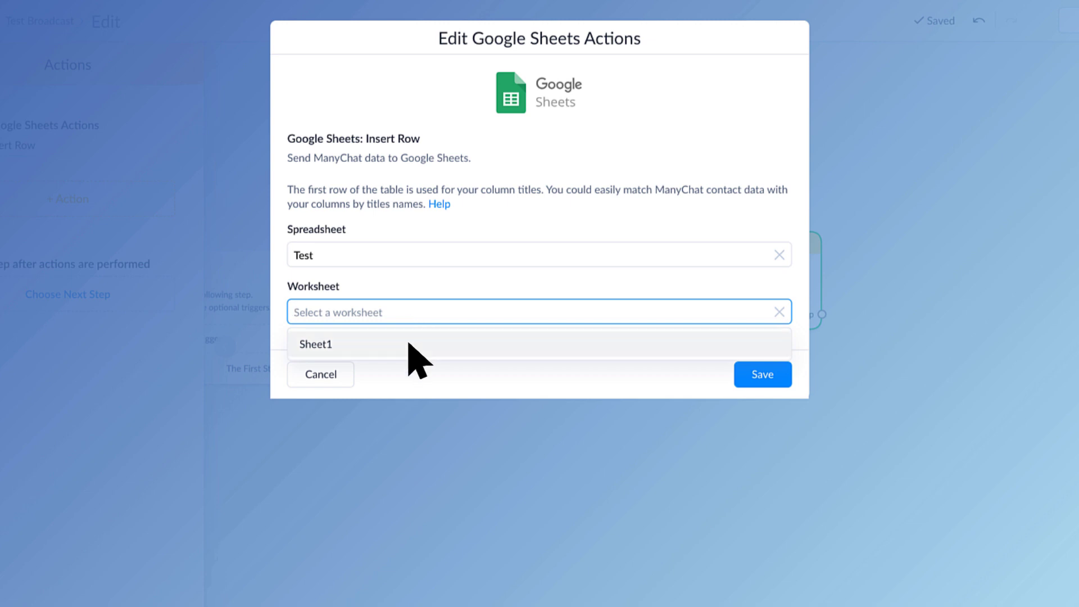
left_click(409, 344)
left_click(417, 371)
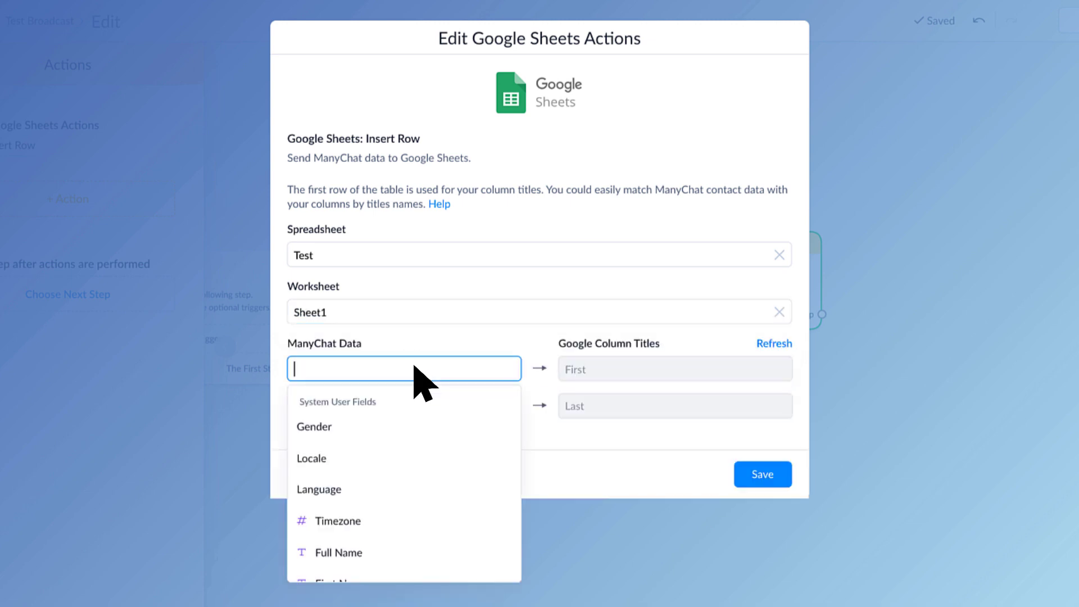
scroll(427, 488, "down", 2)
left_click(421, 506)
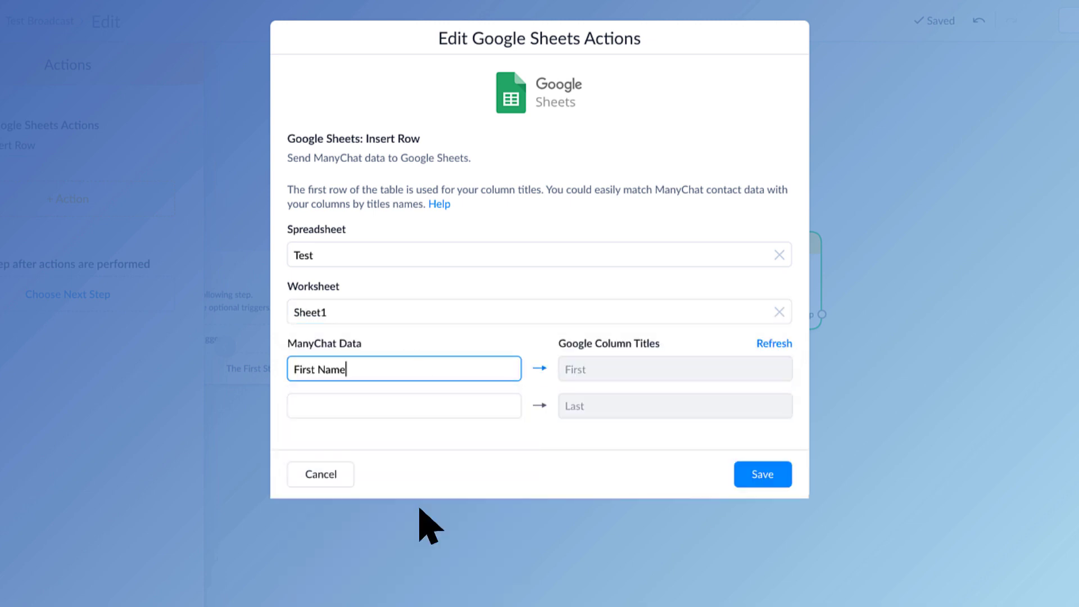
scroll(422, 568, "down", 2)
left_click(422, 556)
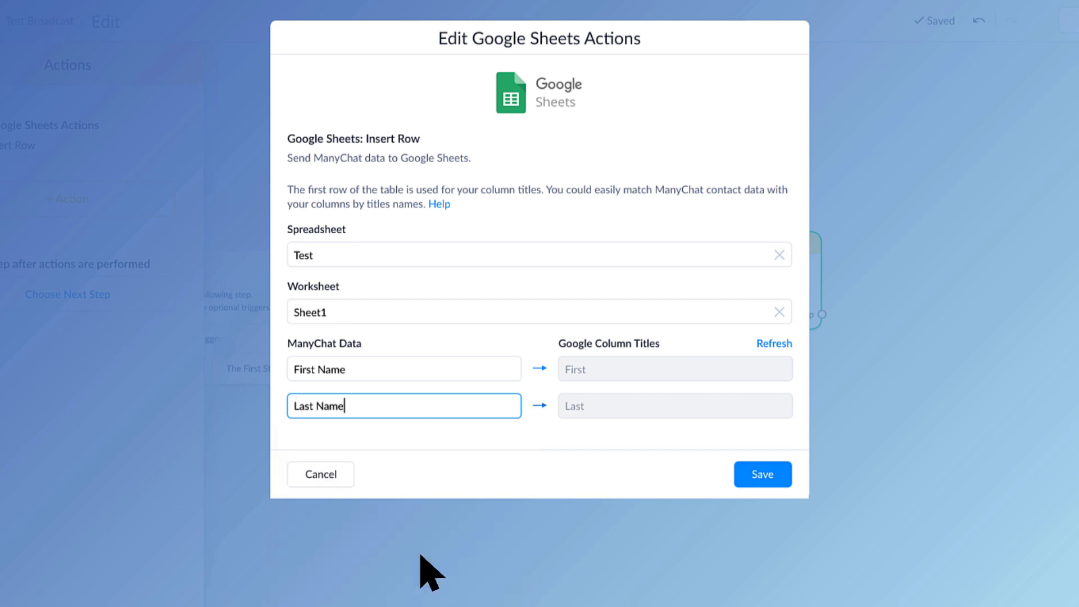
left_click(764, 477)
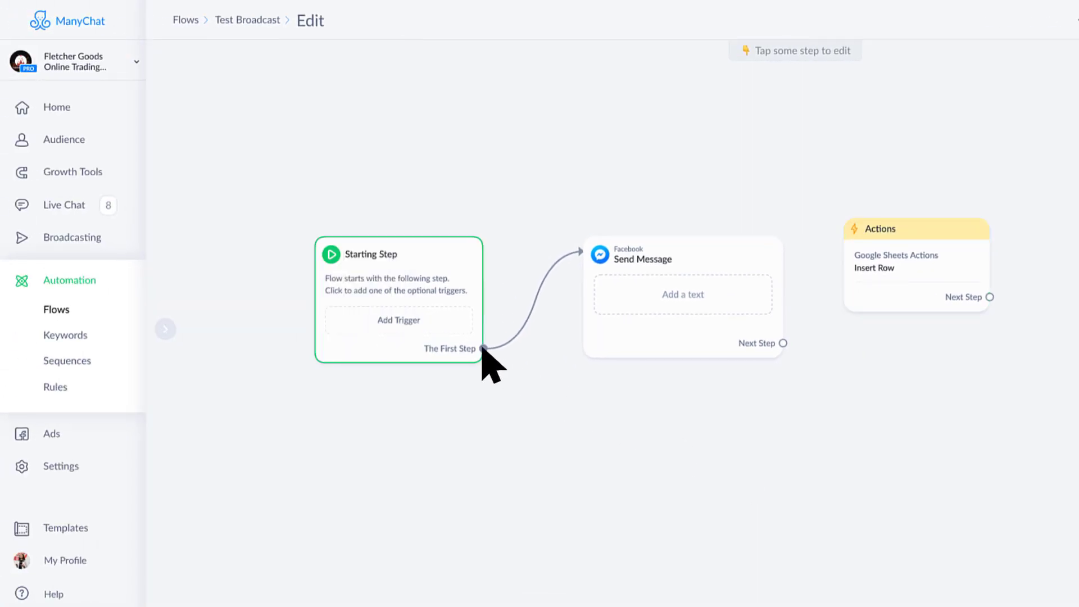
Step: Link the starting step to the Google Sheets action, delete Send Message, publish, and open Broadcasting
left_click(484, 348)
left_click(867, 241)
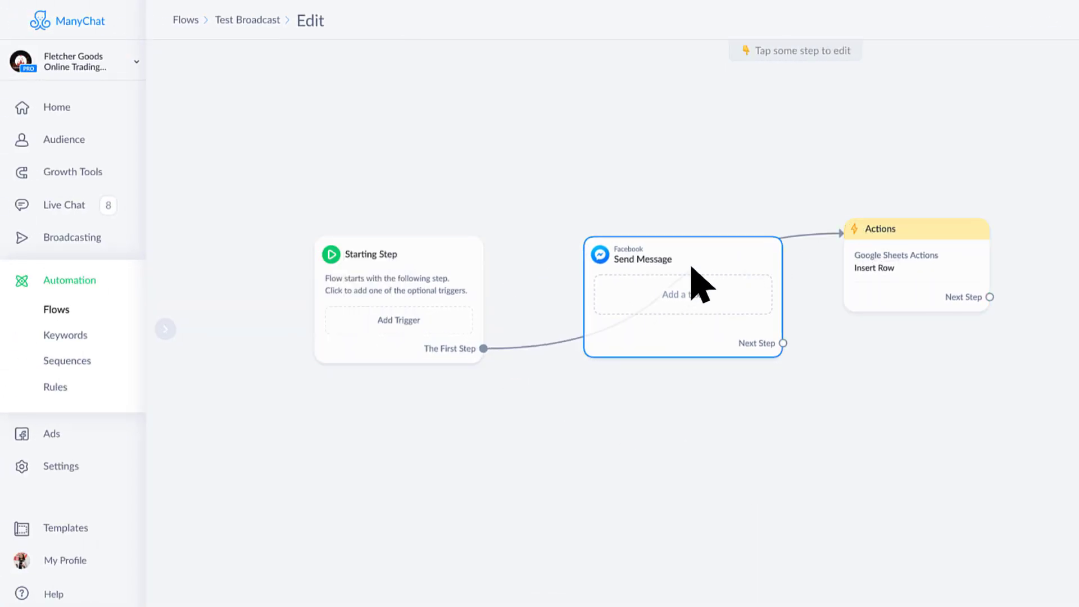
mouse_move(691, 251)
left_click(697, 216)
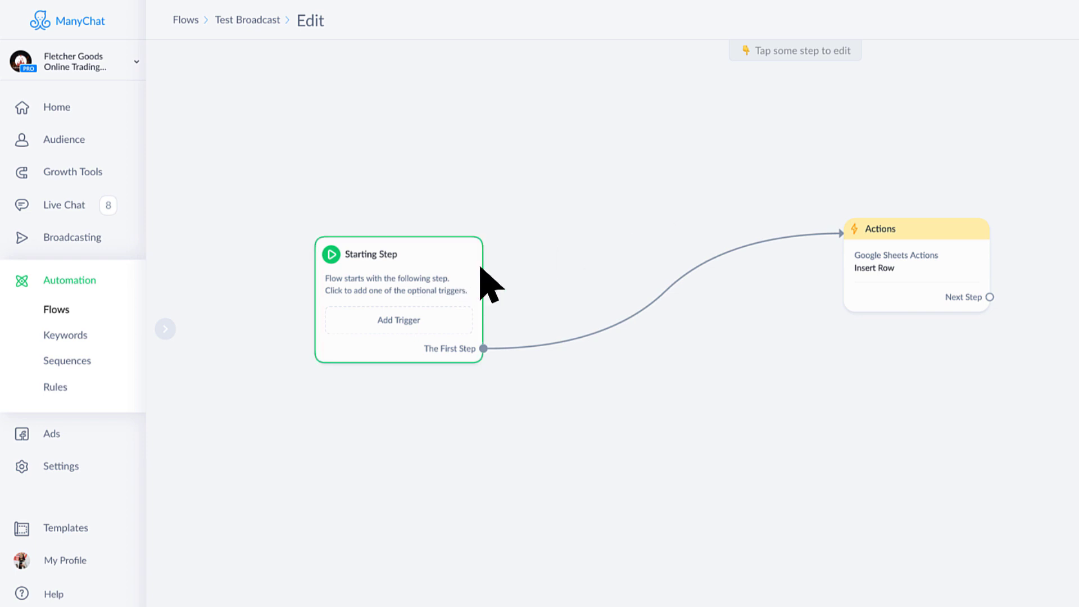
left_click_drag(481, 277, 707, 275)
left_click(991, 22)
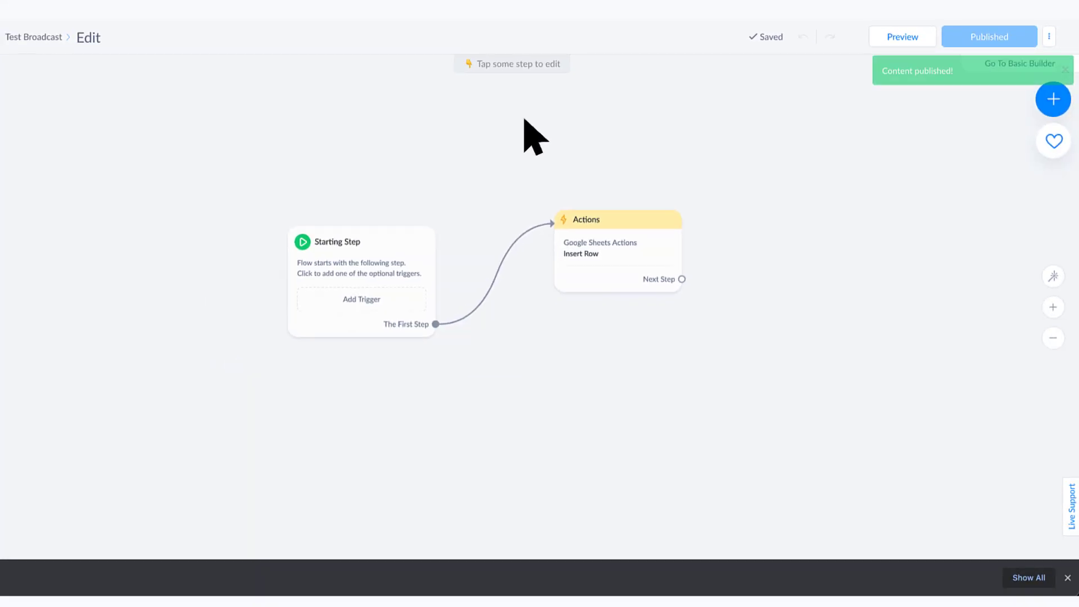
left_click(60, 220)
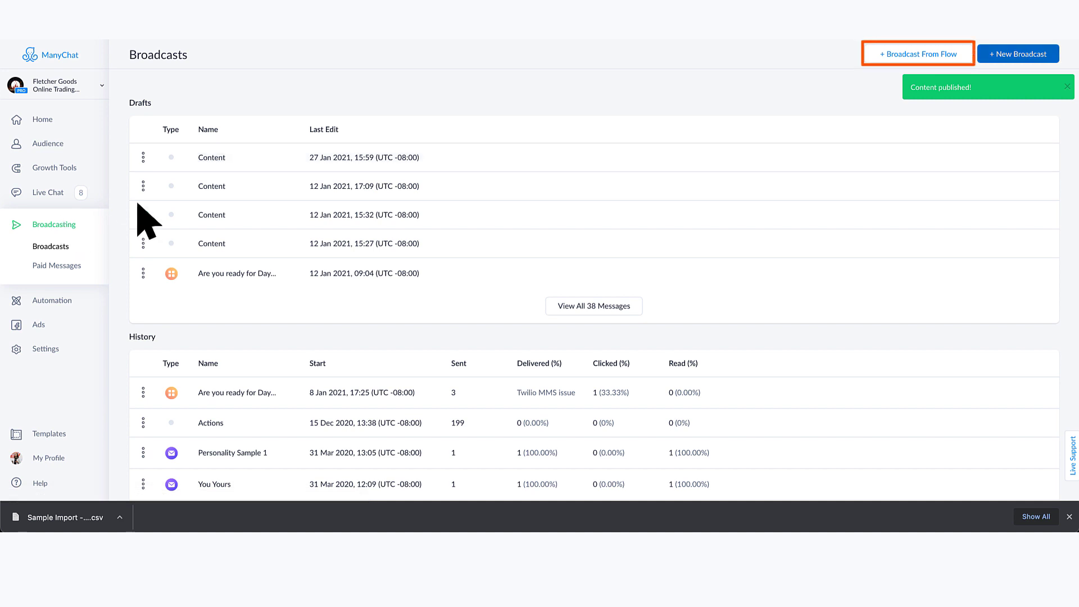
Step: Start a broadcast from a flow and pick the Test Broadcast flow
left_click(923, 55)
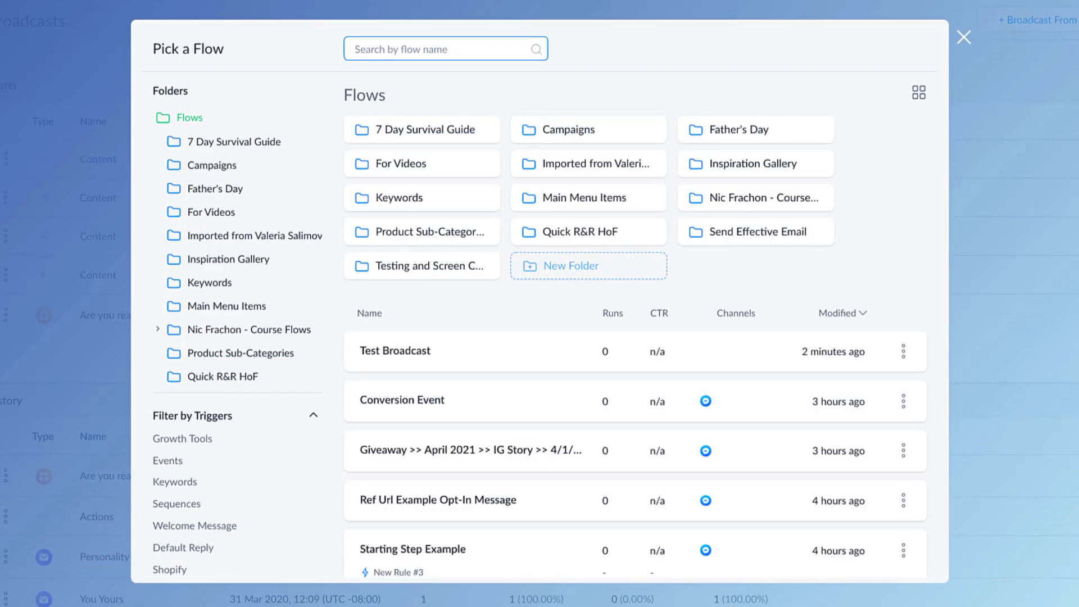
left_click(406, 332)
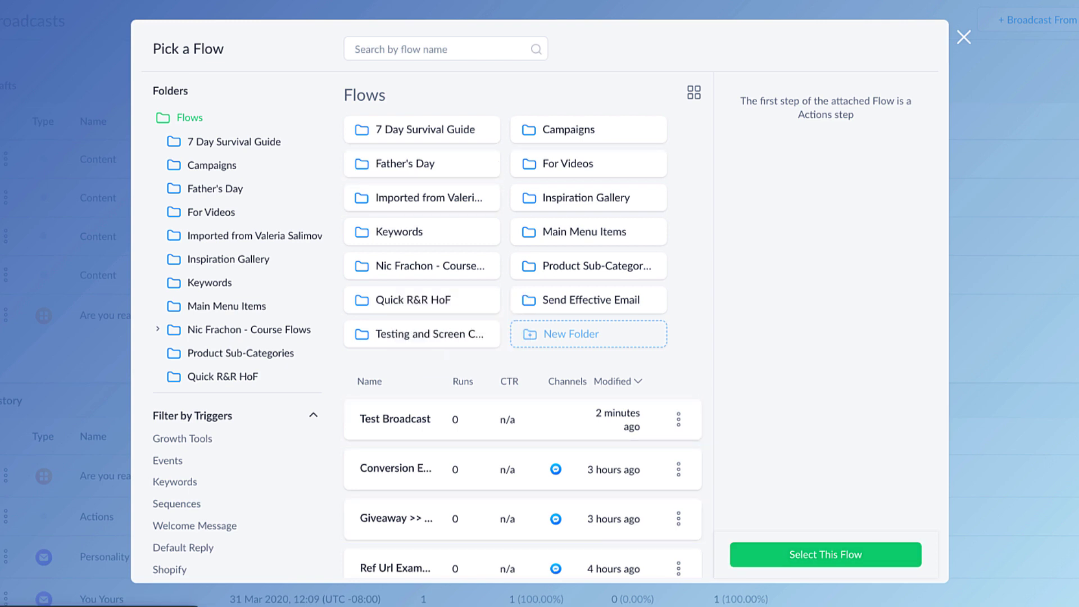
scroll(523, 337, "down", 15)
scroll(522, 338, "up", 10)
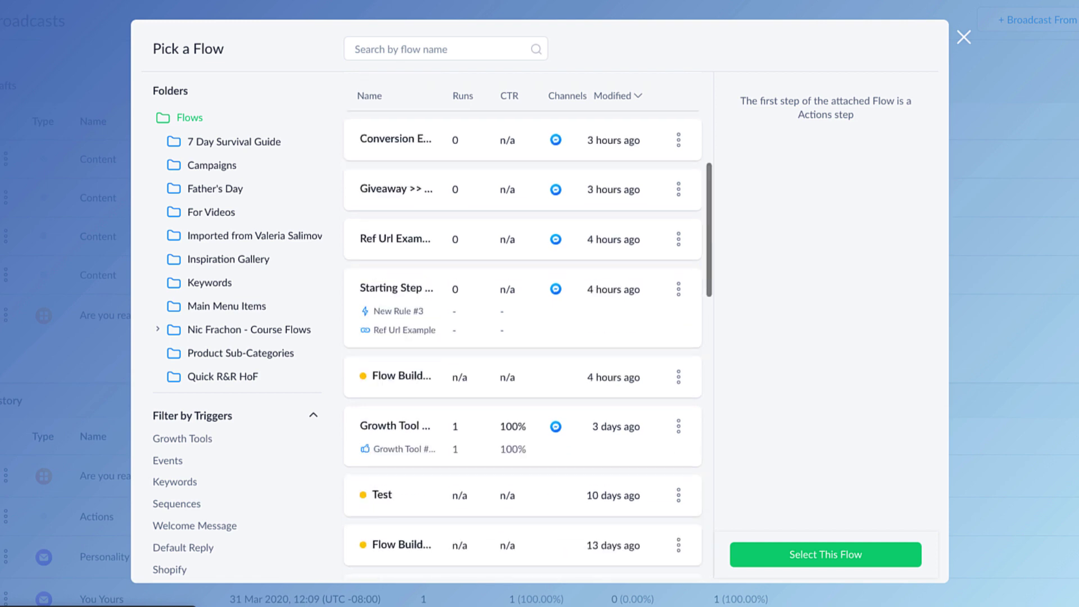
scroll(523, 337, "up", 5)
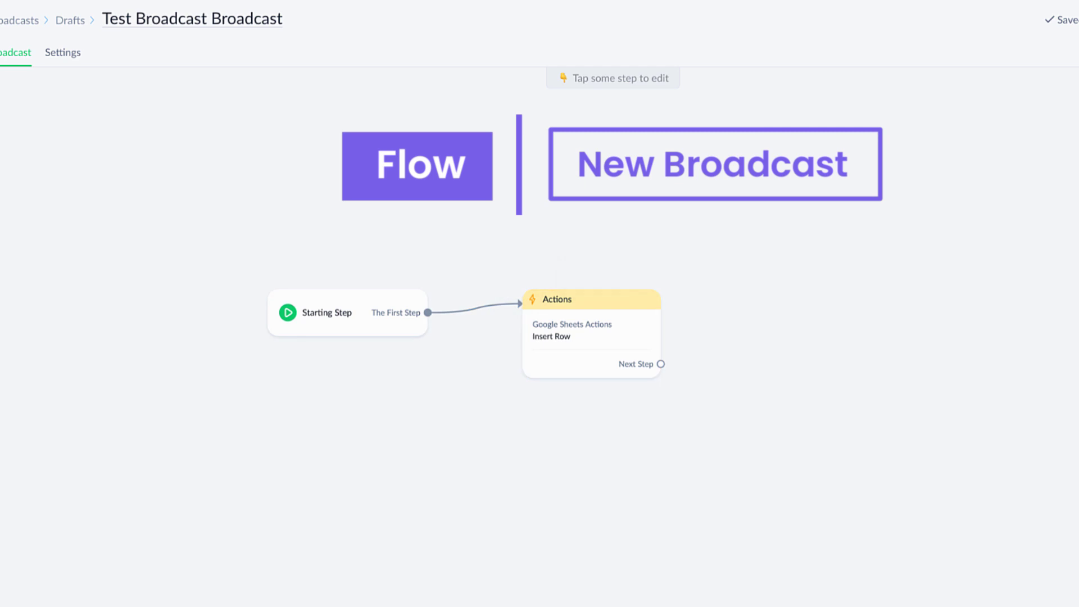
left_click(578, 358)
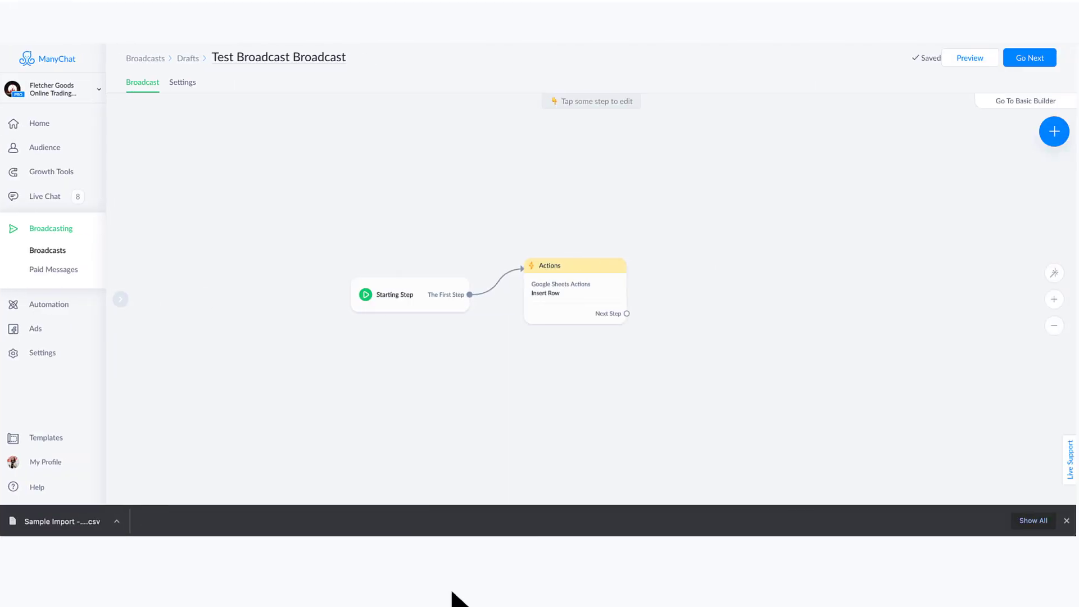
Step: Open the broadcast's Settings and review the targeting conditions without adding one
left_click(183, 82)
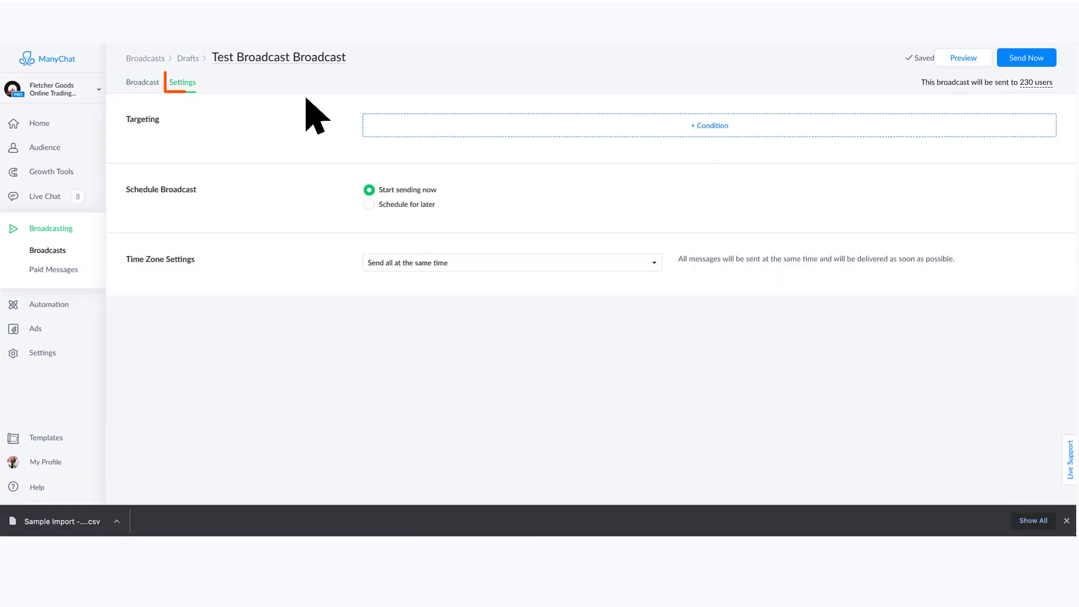
left_click(506, 128)
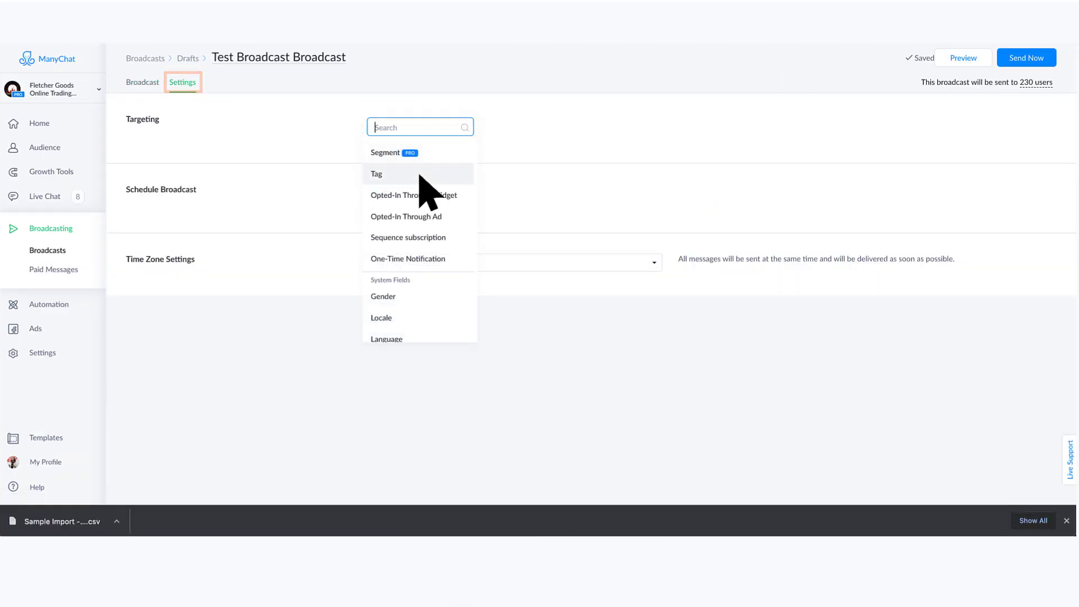
left_click(272, 145)
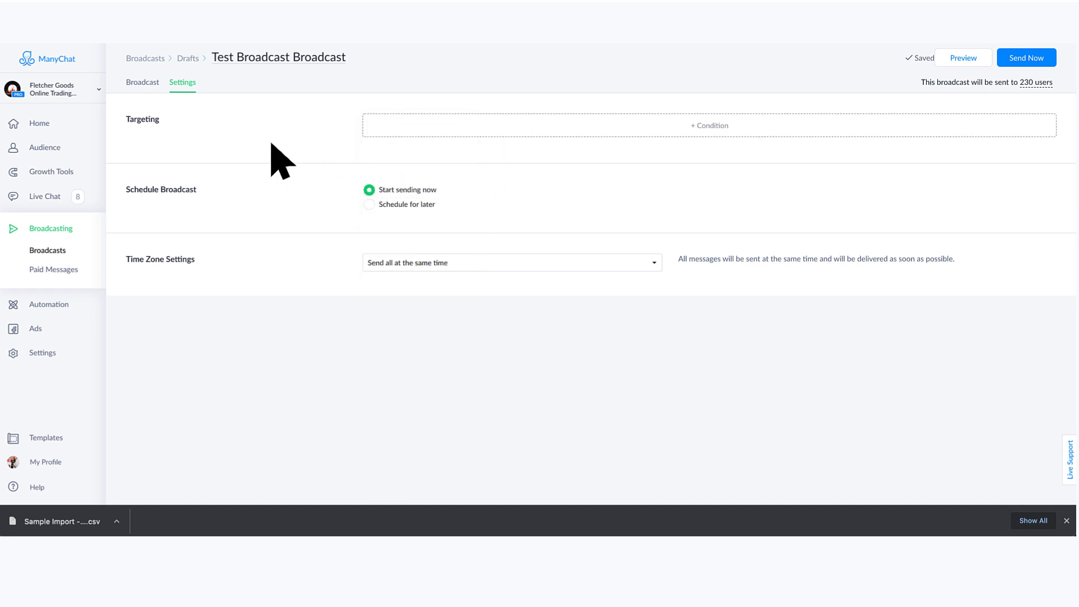